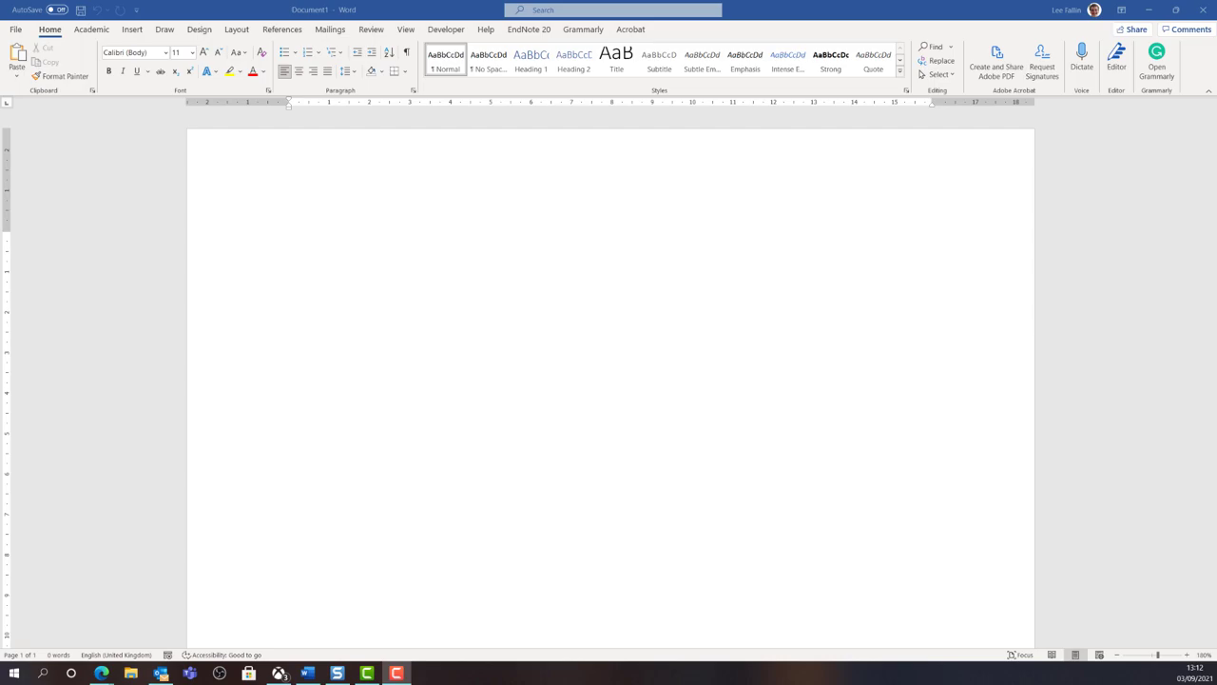
# Set the Office theme to Black and switch the document page's dark mode background
pyautogui.click(15, 31)
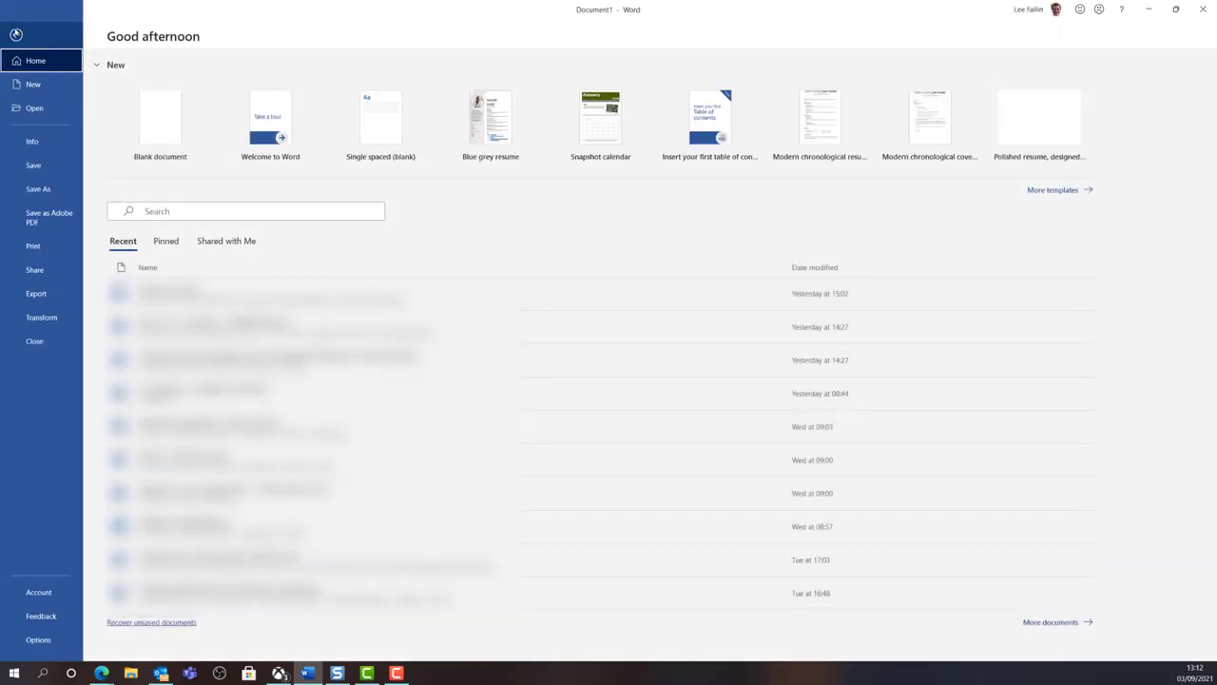
pyautogui.click(52, 594)
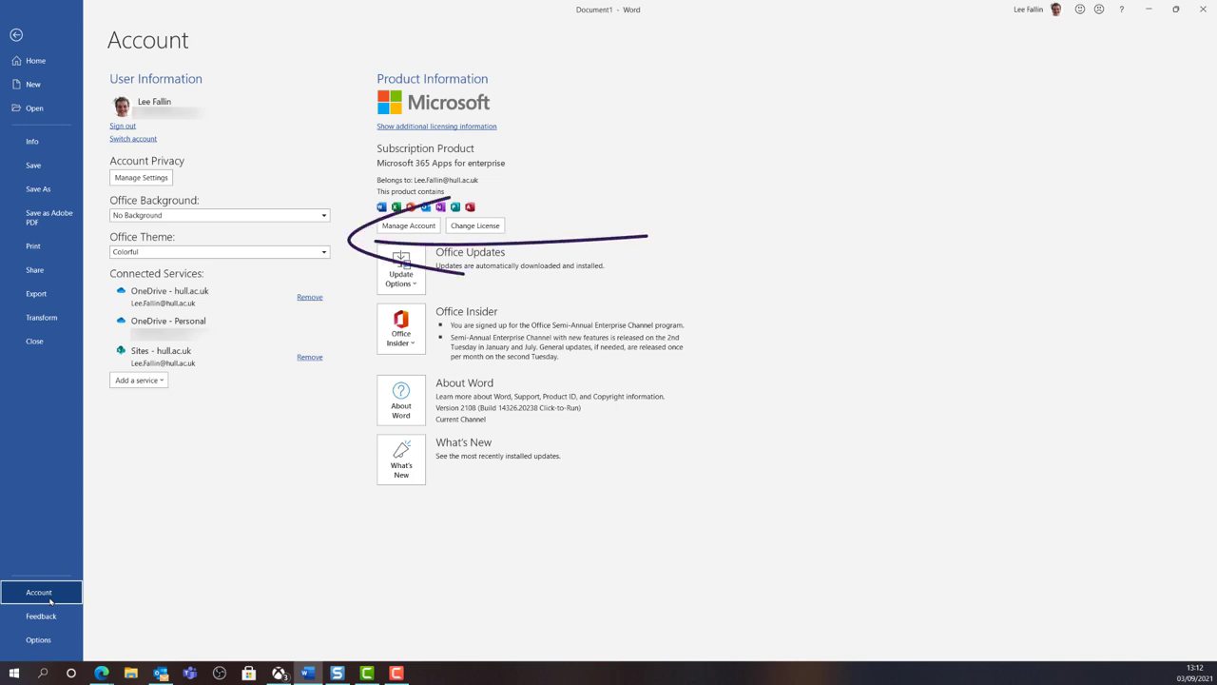
pyautogui.click(268, 252)
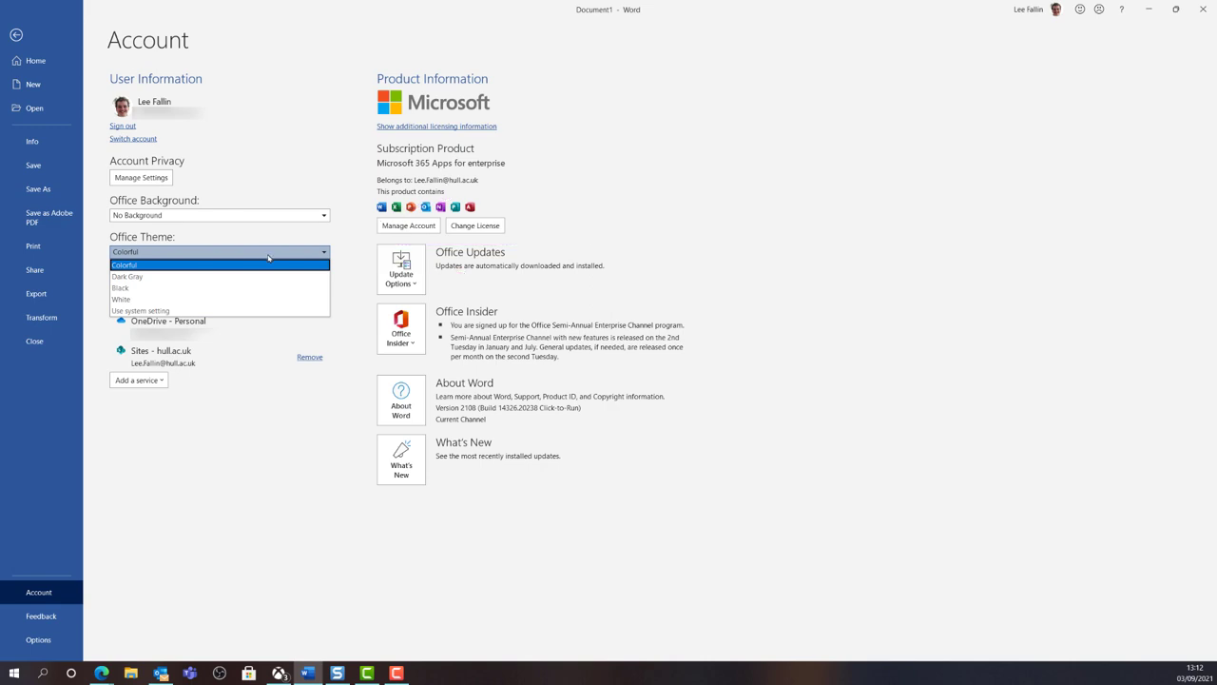
pyautogui.click(266, 288)
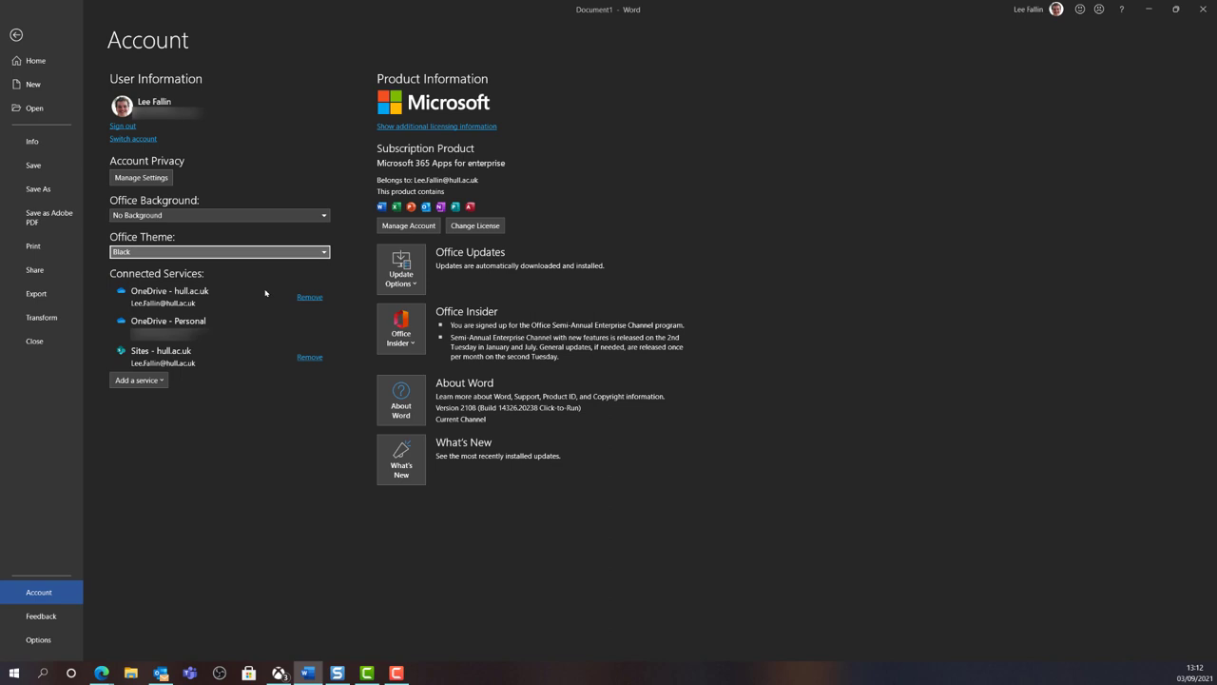
pyautogui.press('Escape')
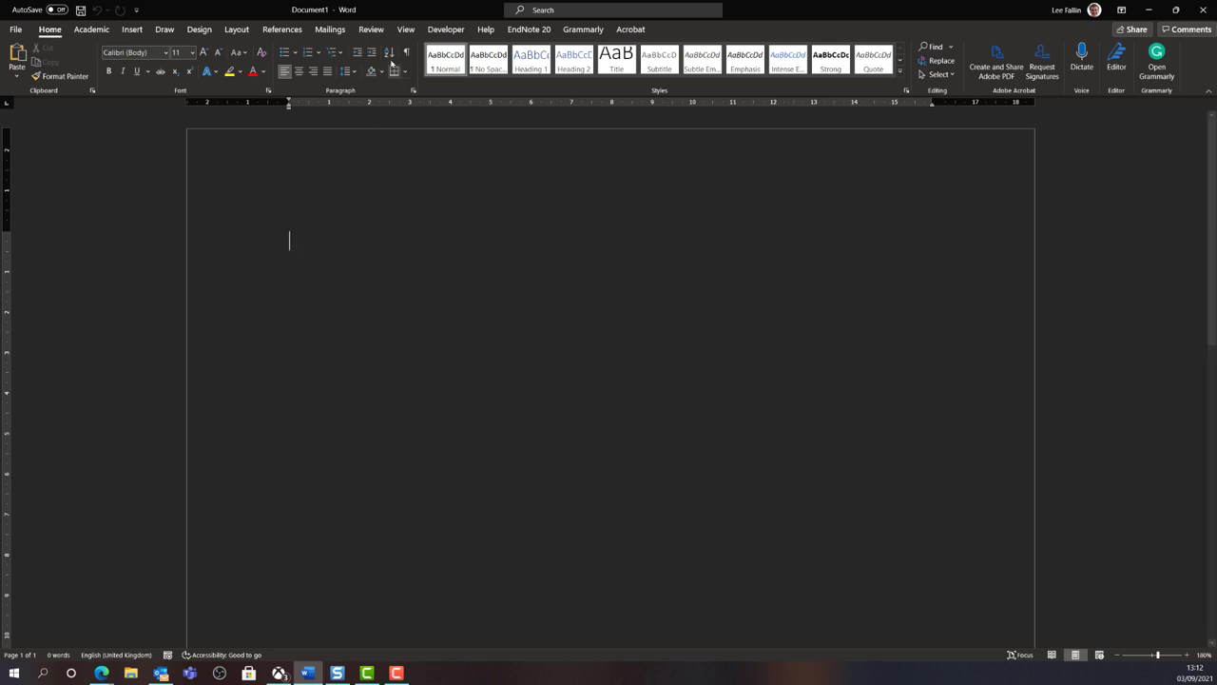
pyautogui.click(406, 30)
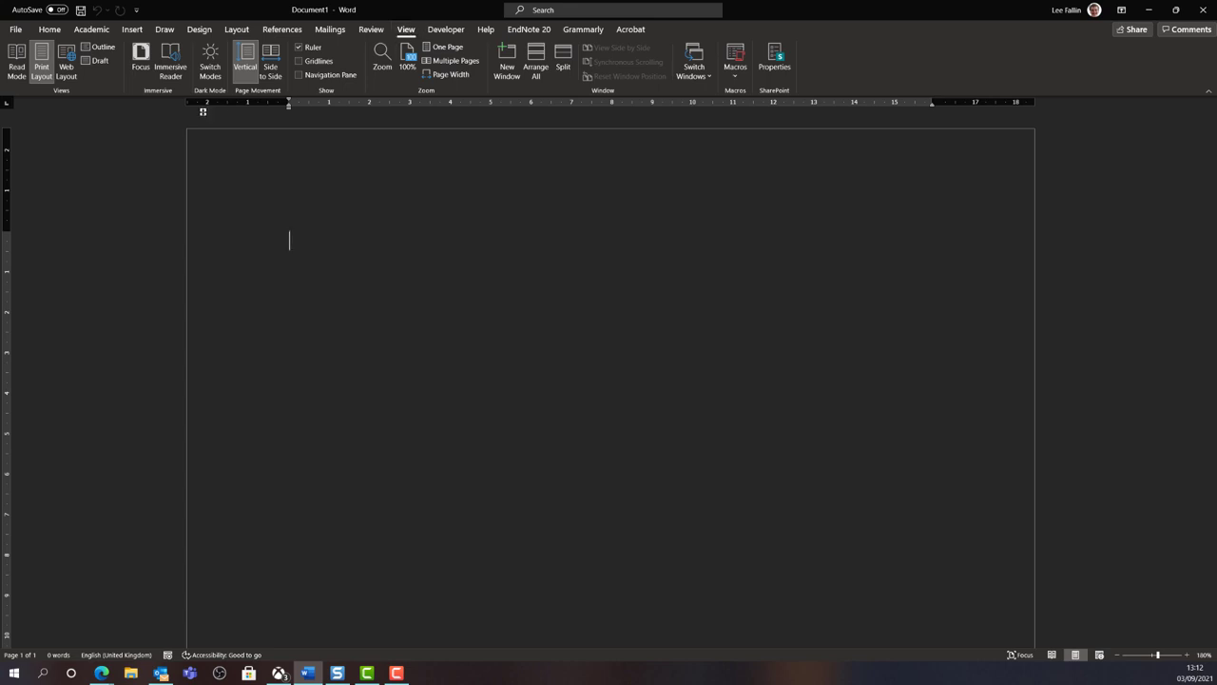
pyautogui.click(212, 74)
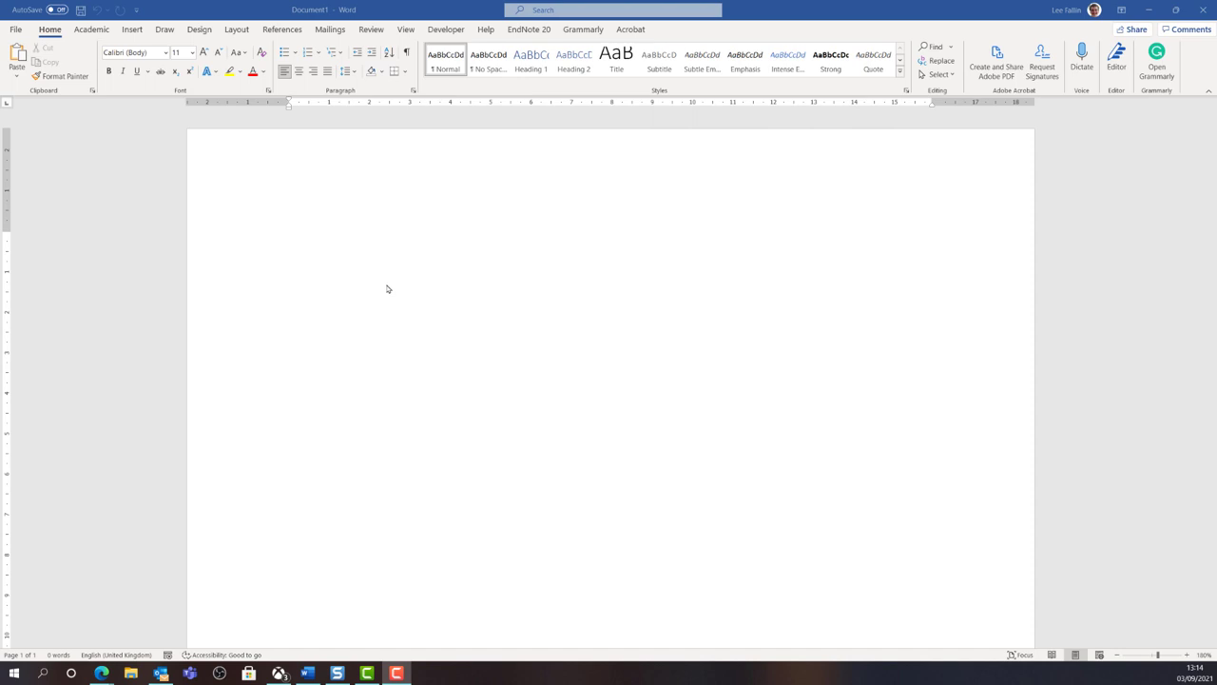
# Open the ribbon customization options and list all ribbon tabs as the customization target
pyautogui.click(100, 33)
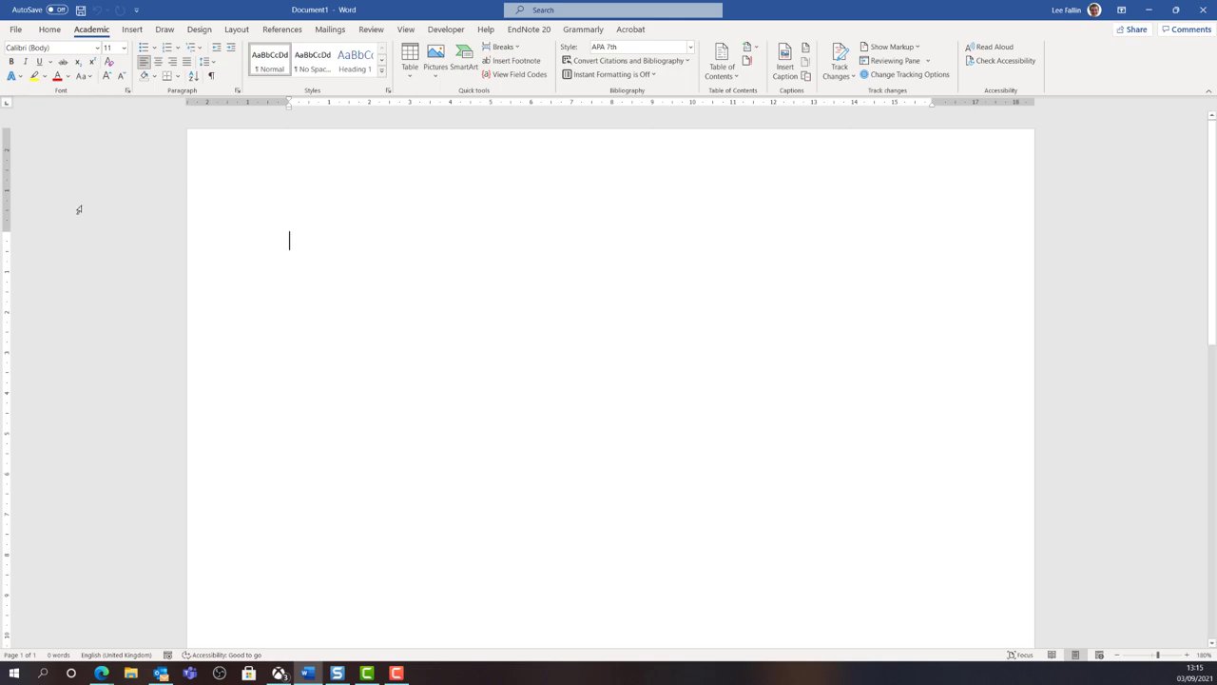
pyautogui.click(15, 29)
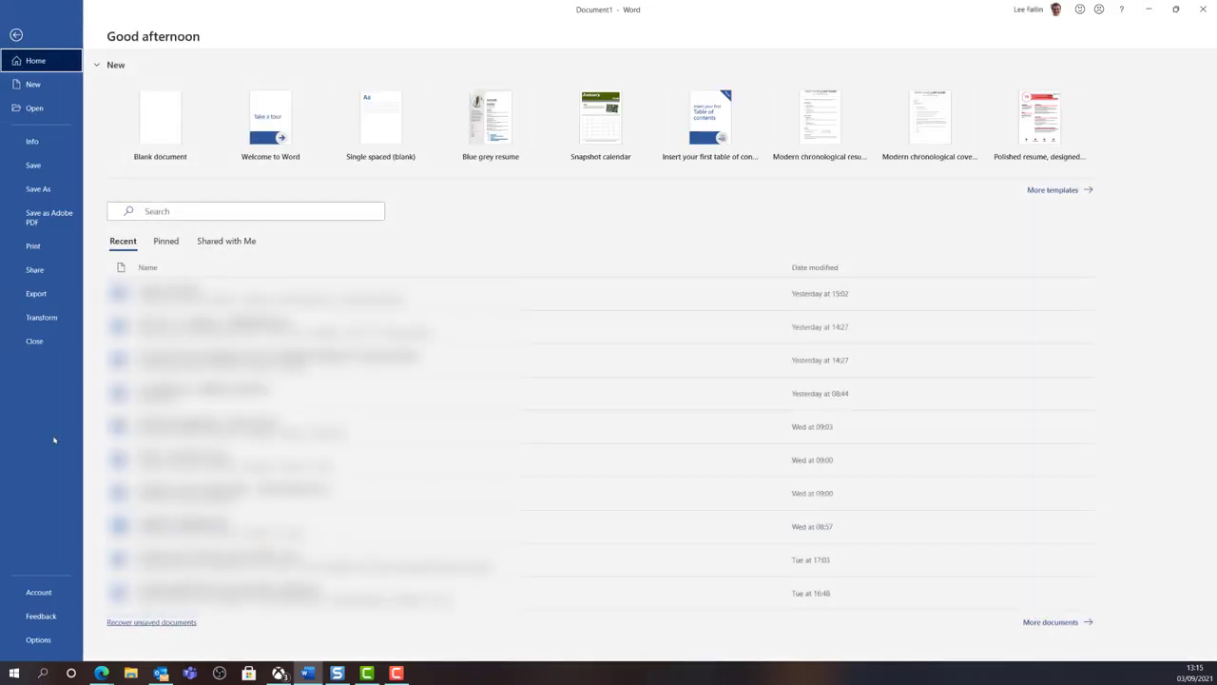
pyautogui.click(63, 649)
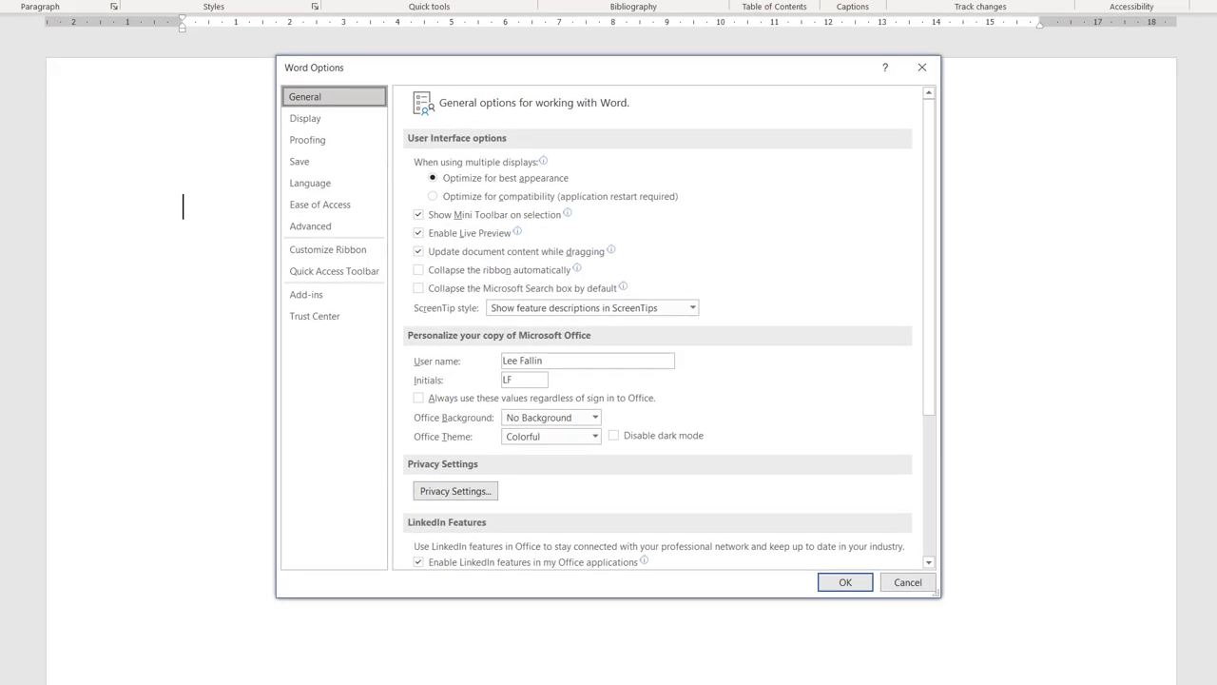
pyautogui.click(343, 250)
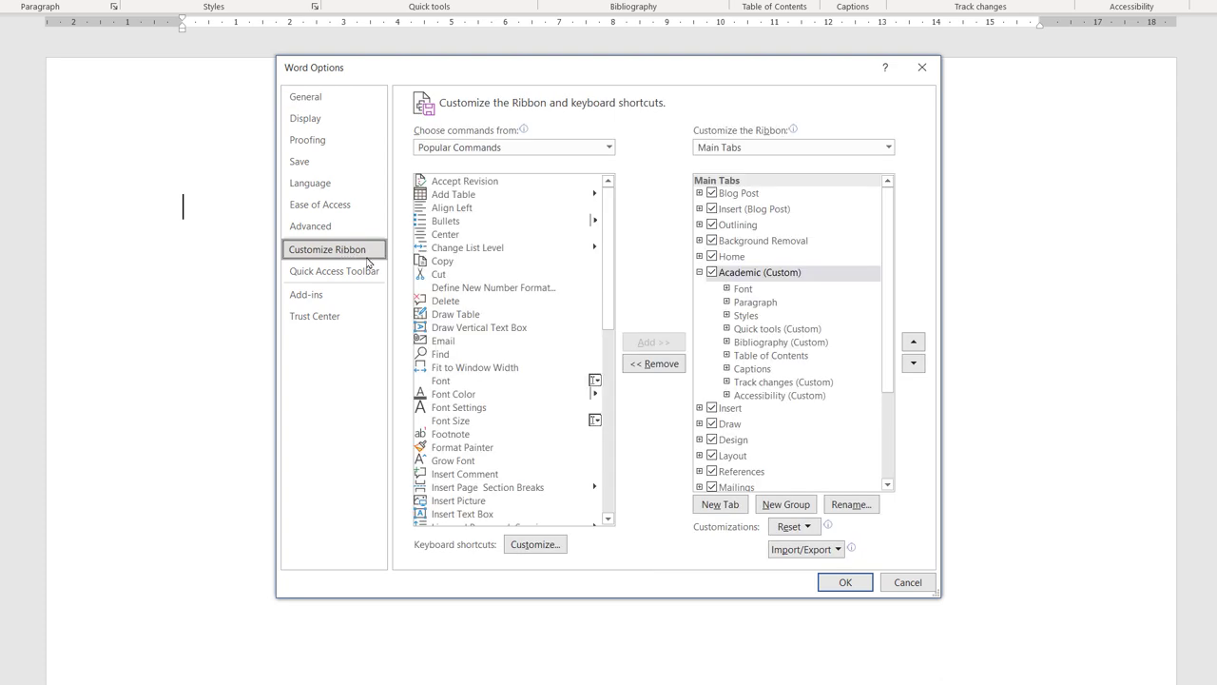
pyautogui.click(861, 150)
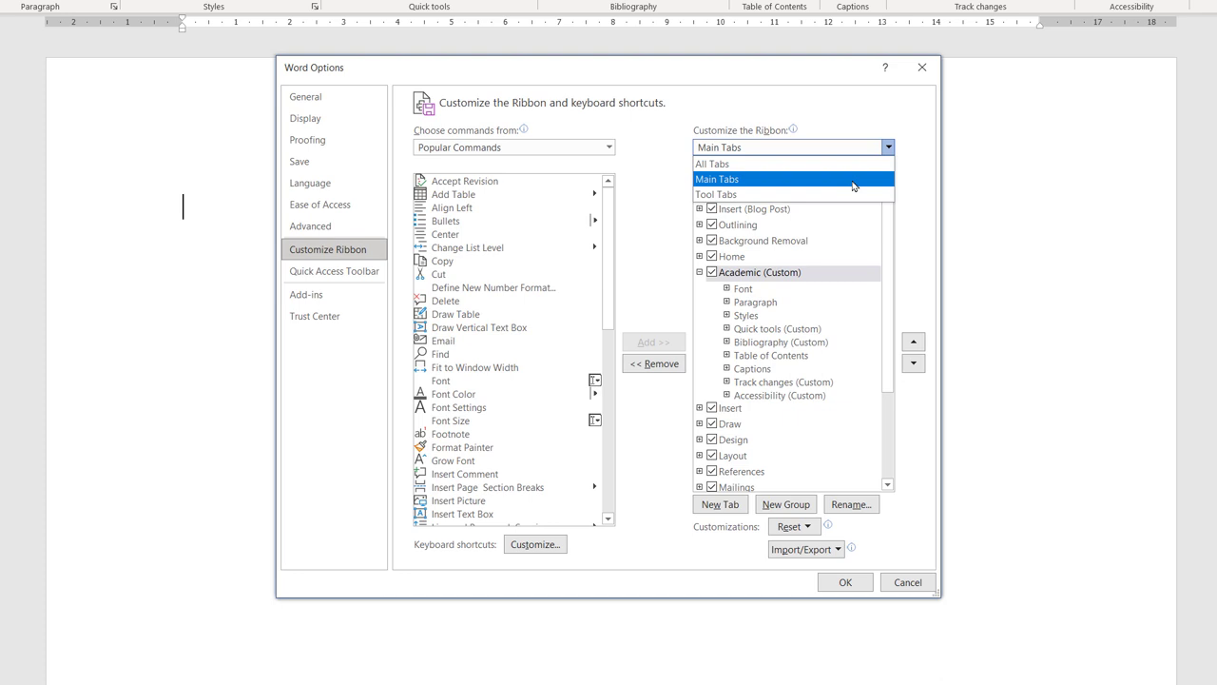
pyautogui.click(854, 194)
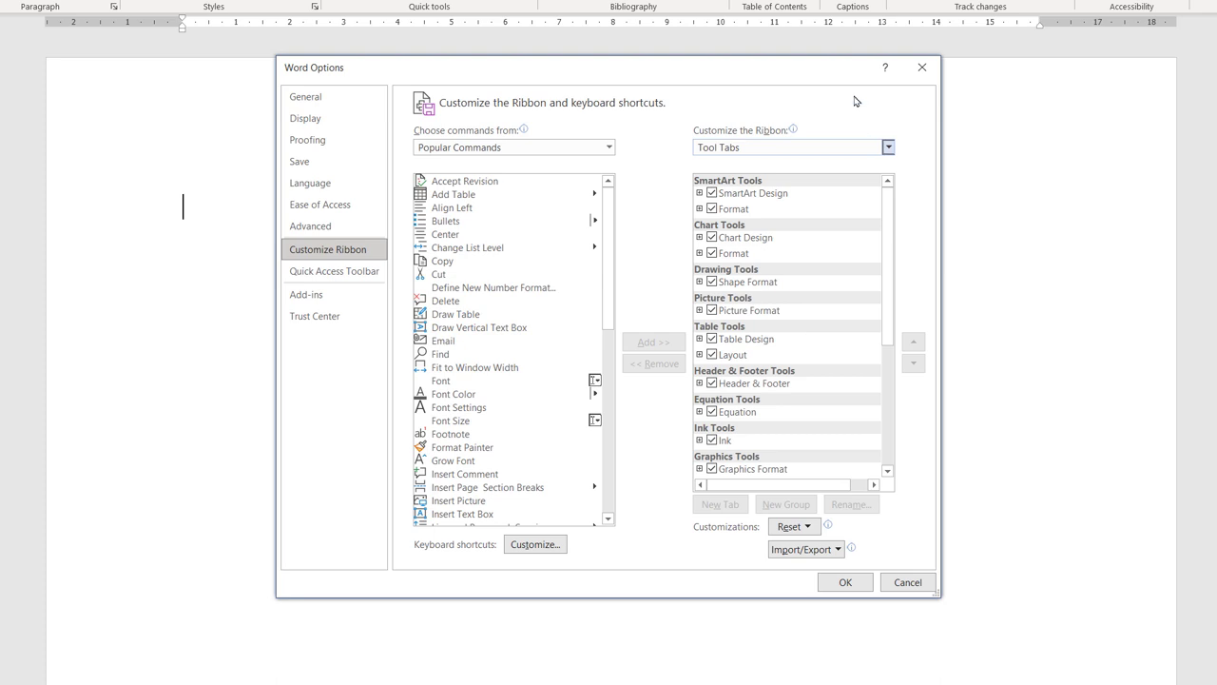
pyautogui.click(871, 147)
pyautogui.click(848, 166)
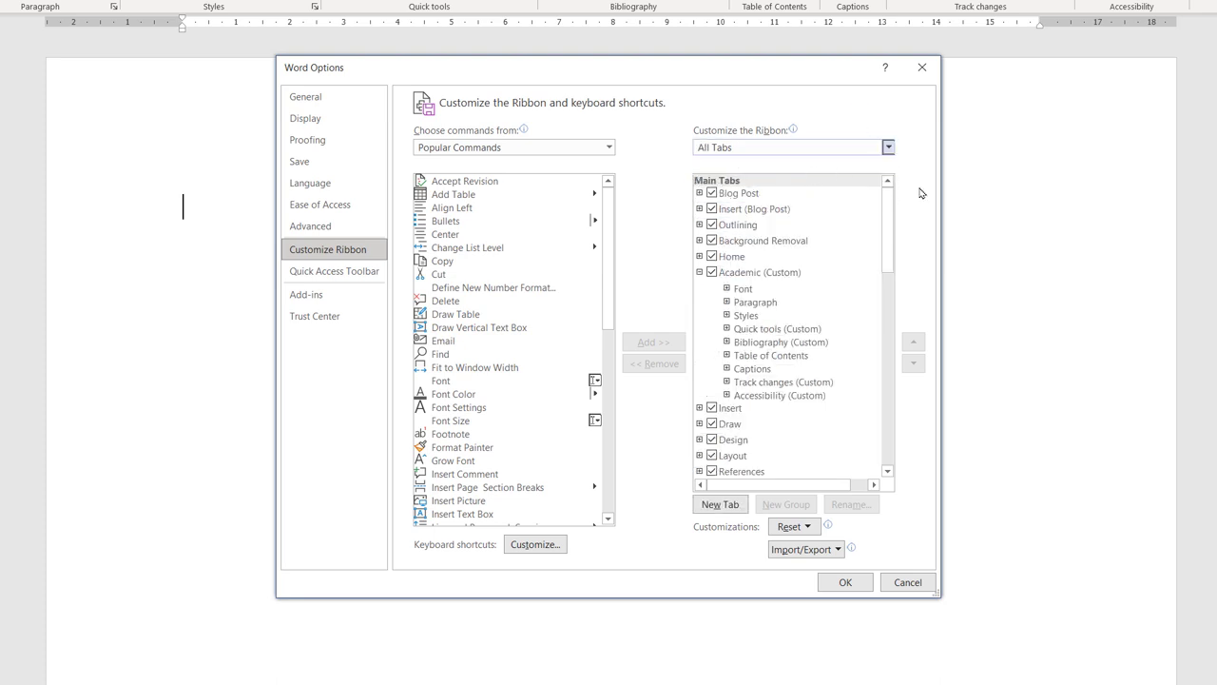
# Create a new custom ribbon tab after Acrobat and rename it Demo
pyautogui.click(719, 505)
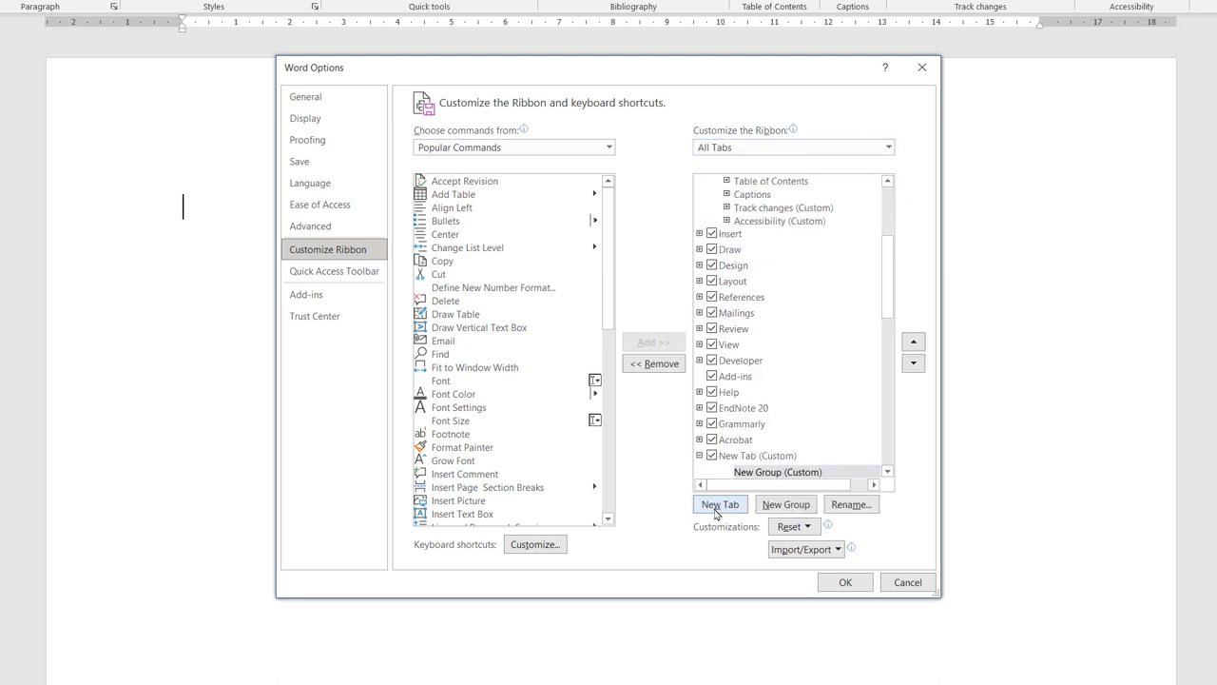
pyautogui.scroll(-2, 756, 458)
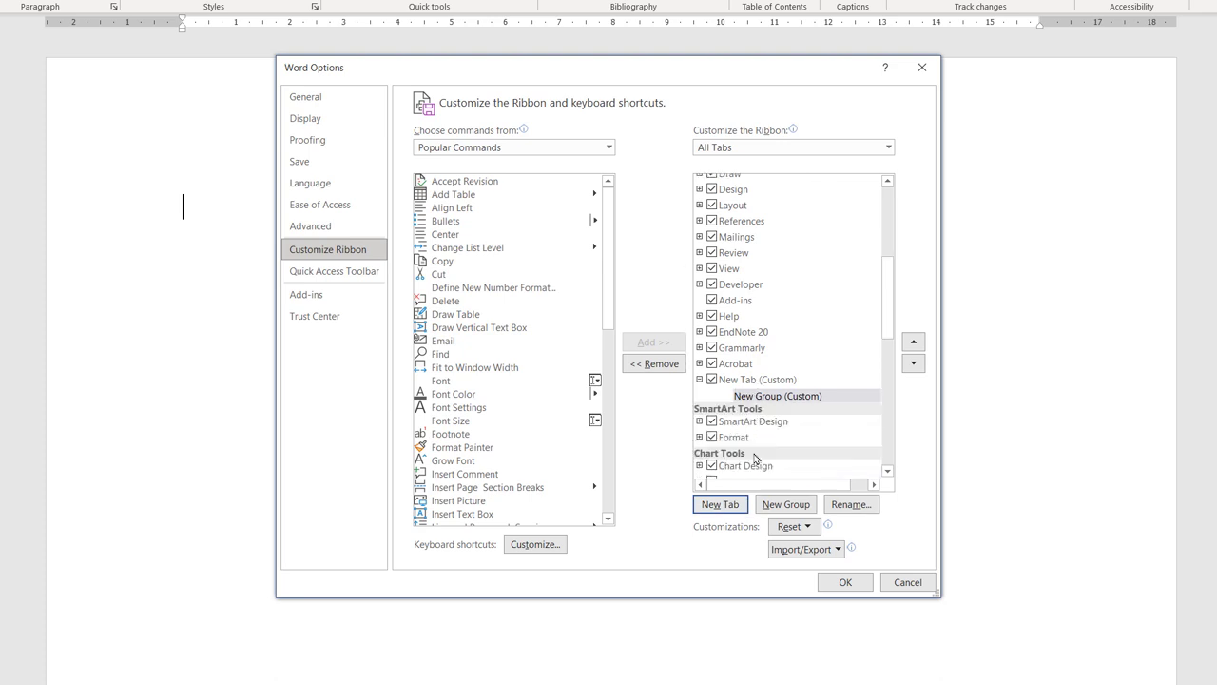
pyautogui.click(740, 382)
pyautogui.click(859, 505)
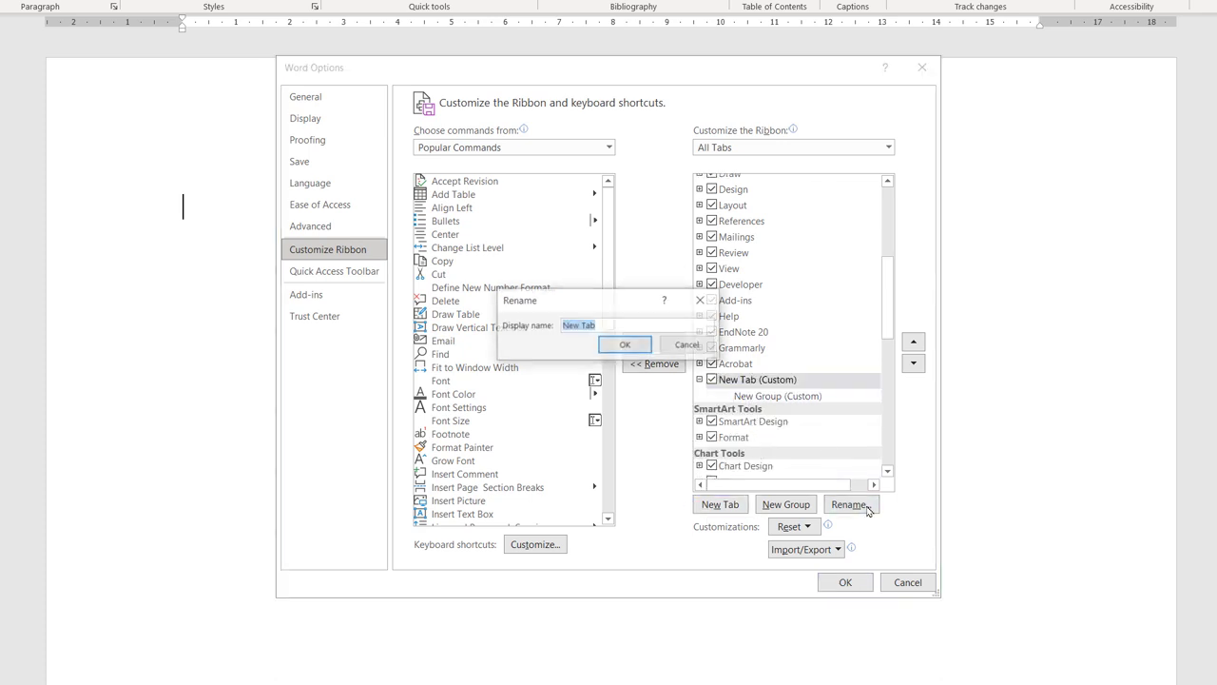
pyautogui.write('Demo')
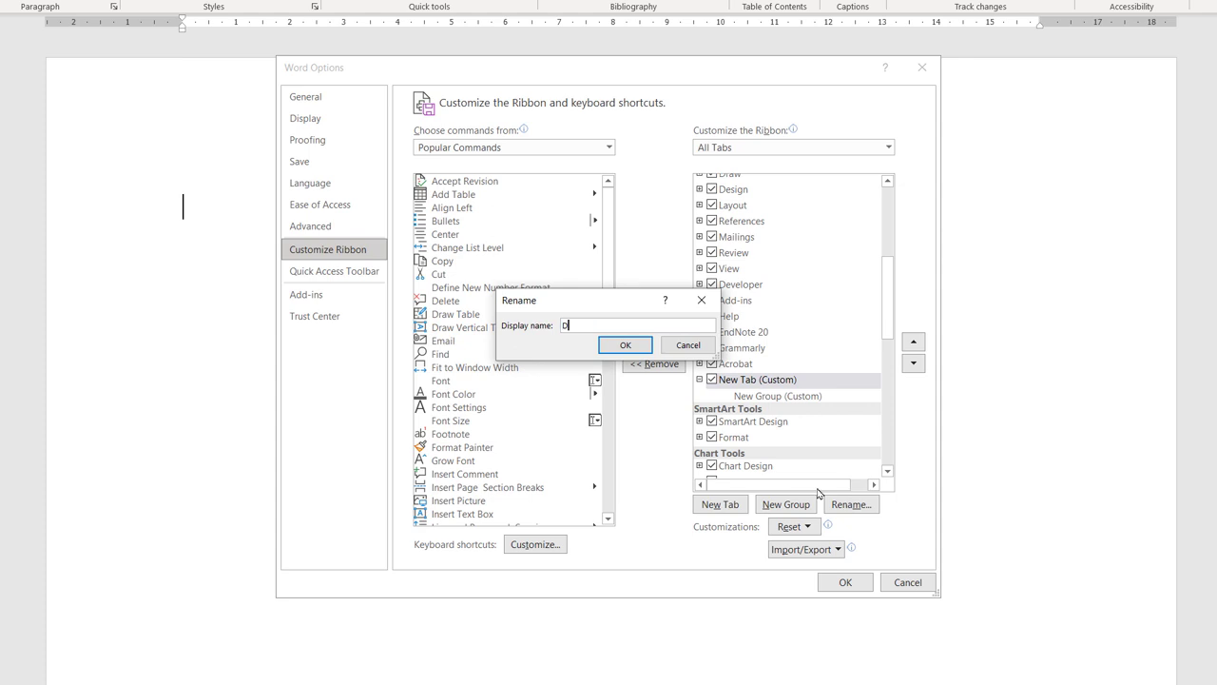
pyautogui.click(625, 345)
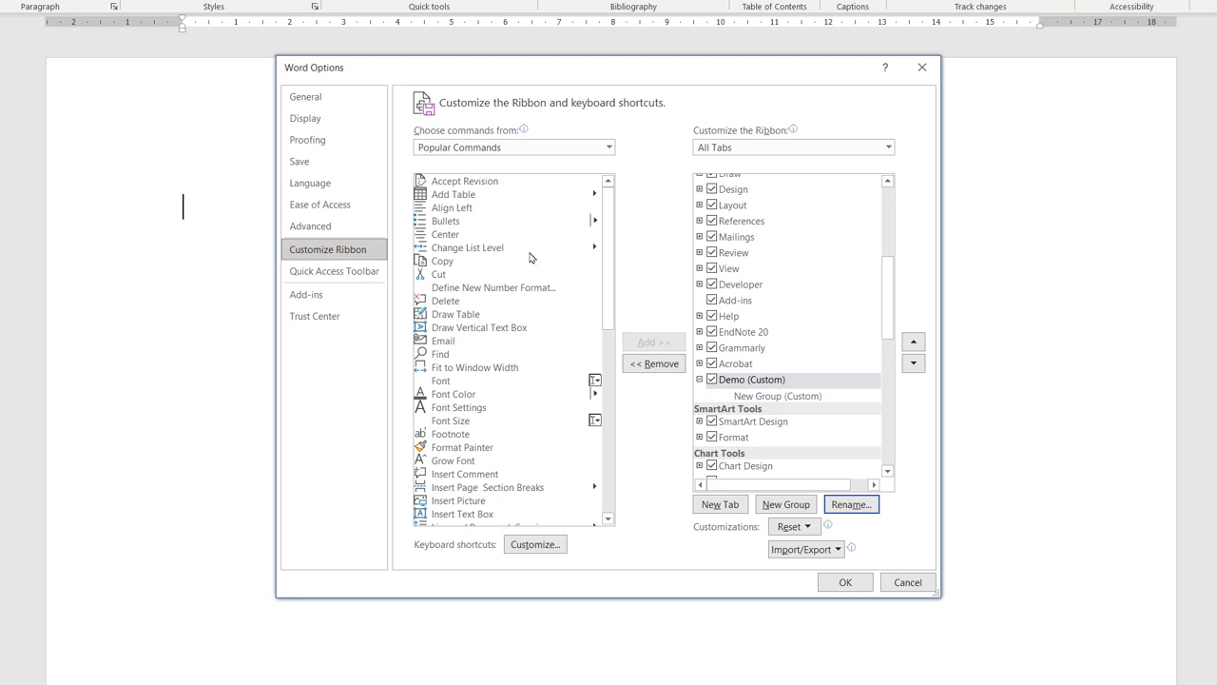
# Add the Center, Align Left and Layout Text Direction commands to the Demo tab's new group
pyautogui.moveTo(463, 234); pyautogui.dragTo(783, 407)
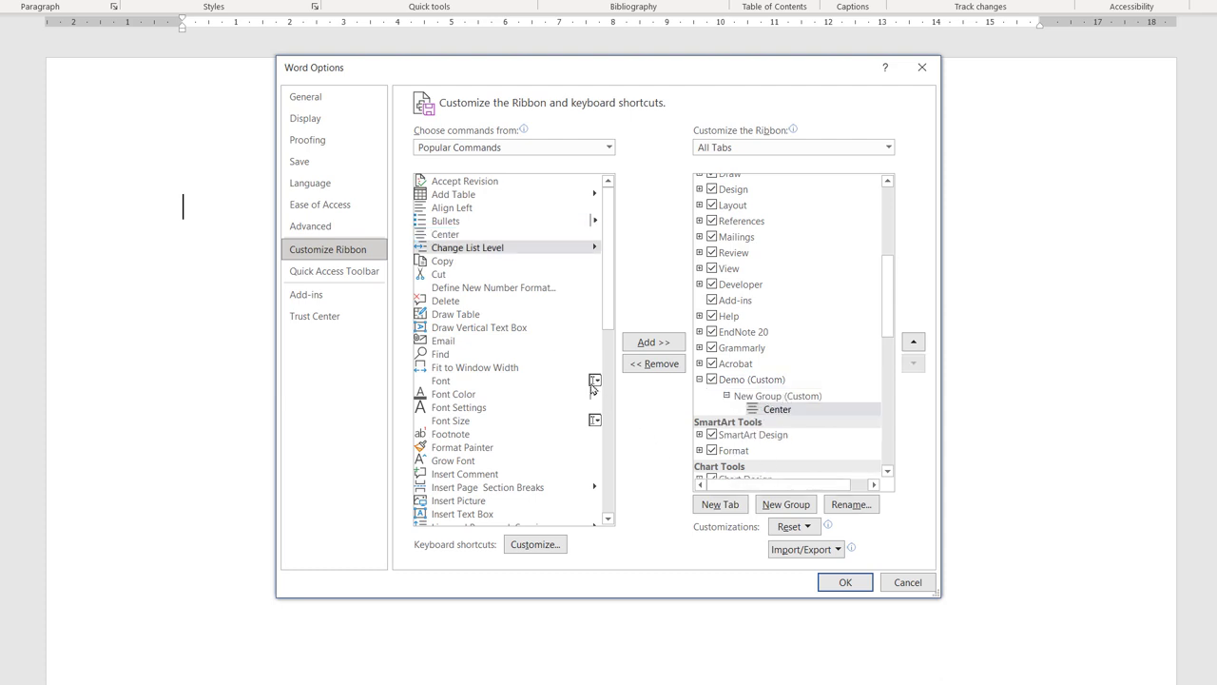
pyautogui.moveTo(452, 207); pyautogui.dragTo(778, 407)
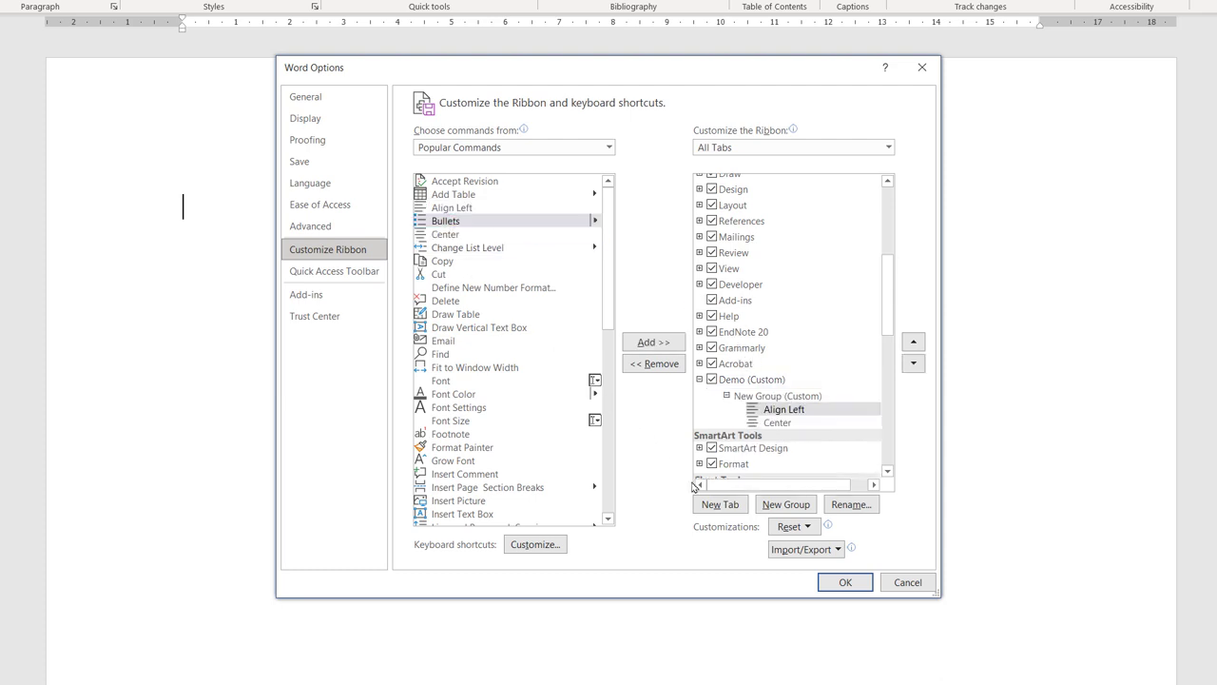
pyautogui.click(607, 148)
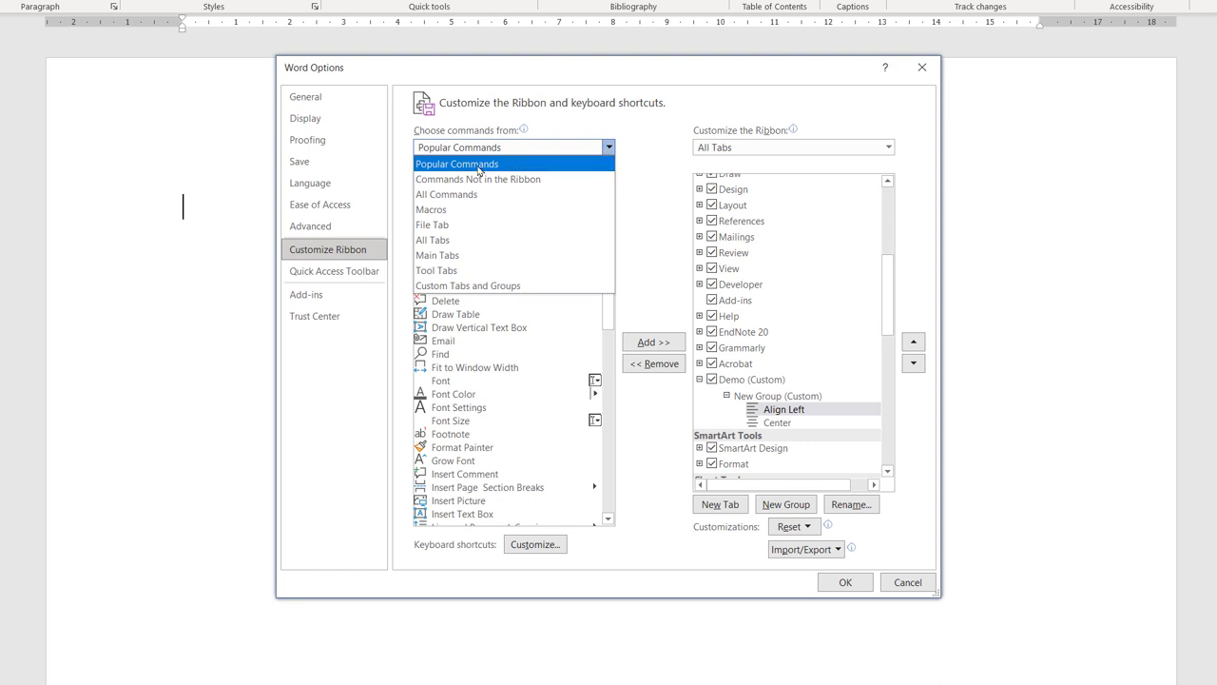
pyautogui.click(487, 245)
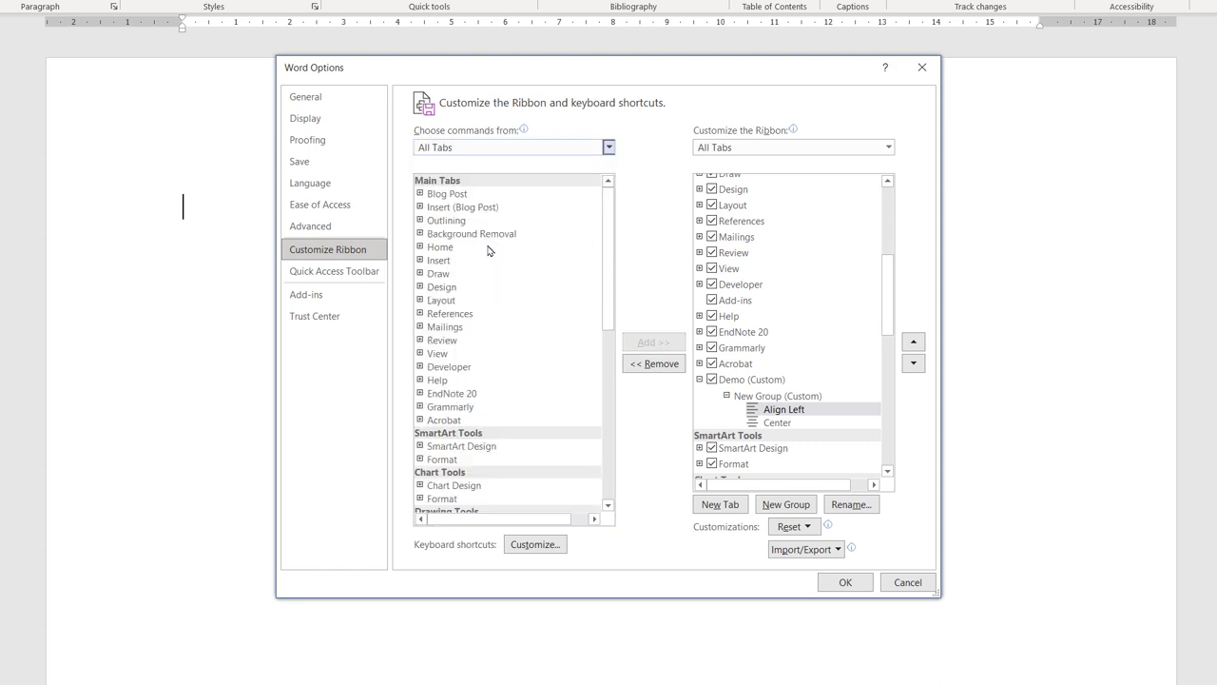
pyautogui.click(420, 300)
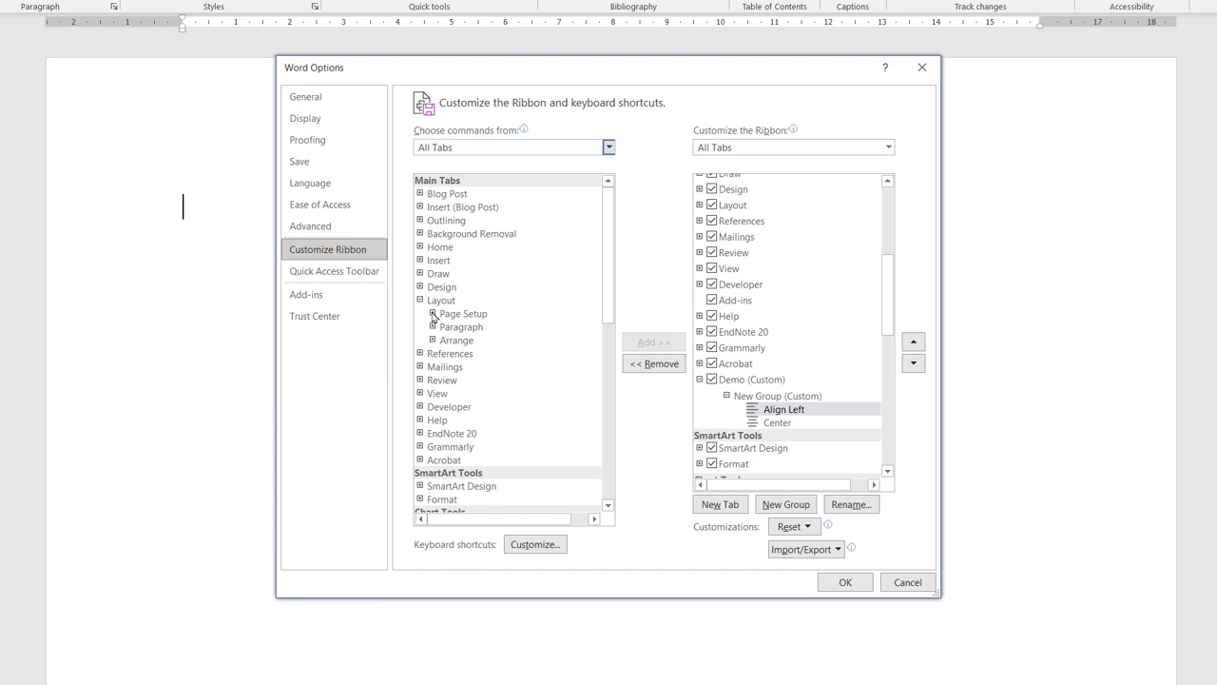
pyautogui.click(433, 314)
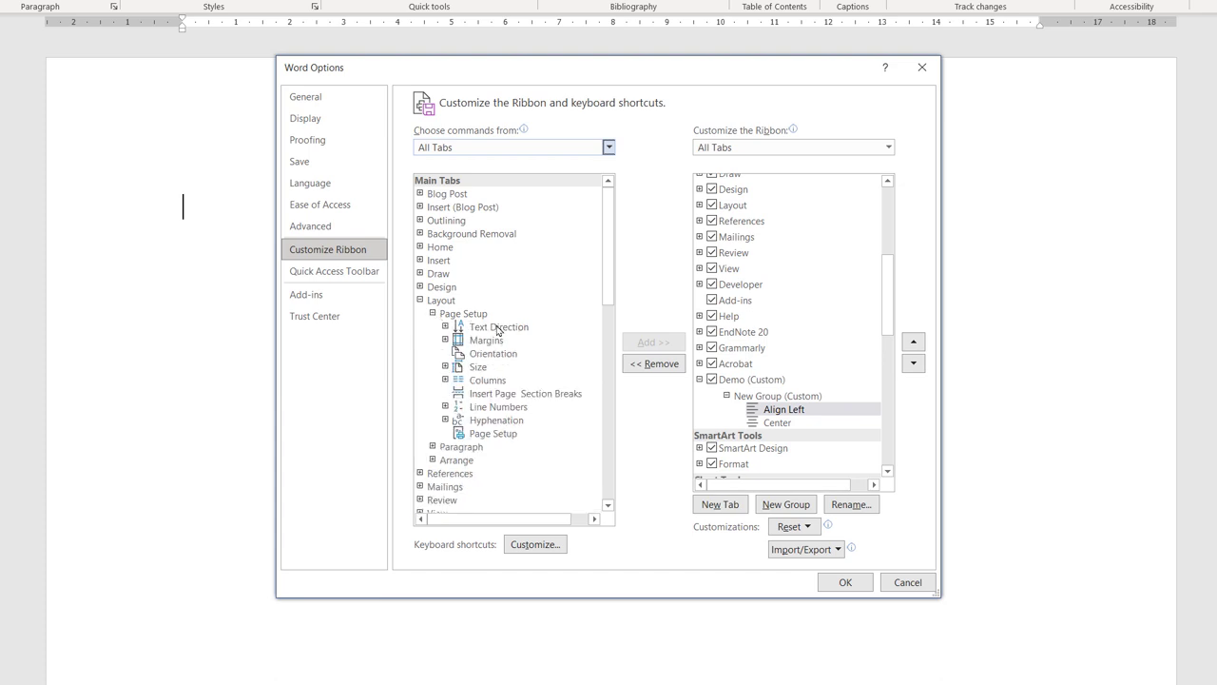
pyautogui.moveTo(498, 329); pyautogui.dragTo(757, 430)
# Add Layout's Paragraph group to the Demo tab, apply the ribbon customization and display the Demo tab
pyautogui.click(441, 447)
pyautogui.moveTo(441, 452); pyautogui.dragTo(791, 410)
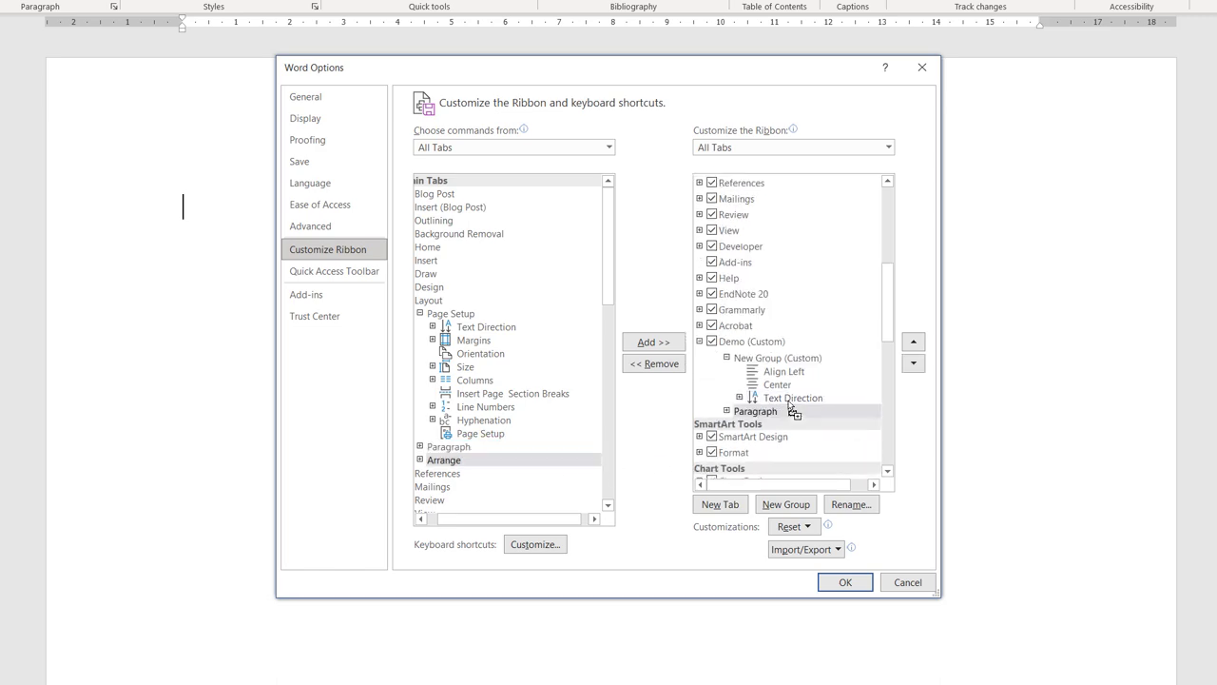
pyautogui.click(728, 411)
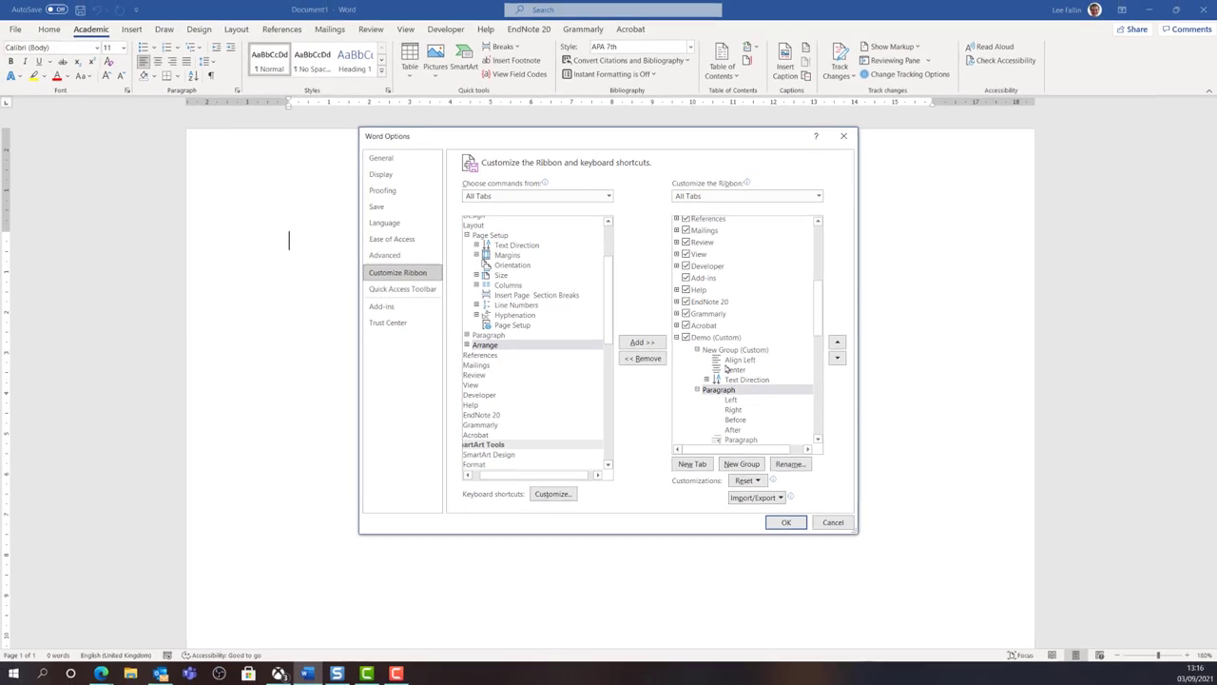
pyautogui.click(846, 584)
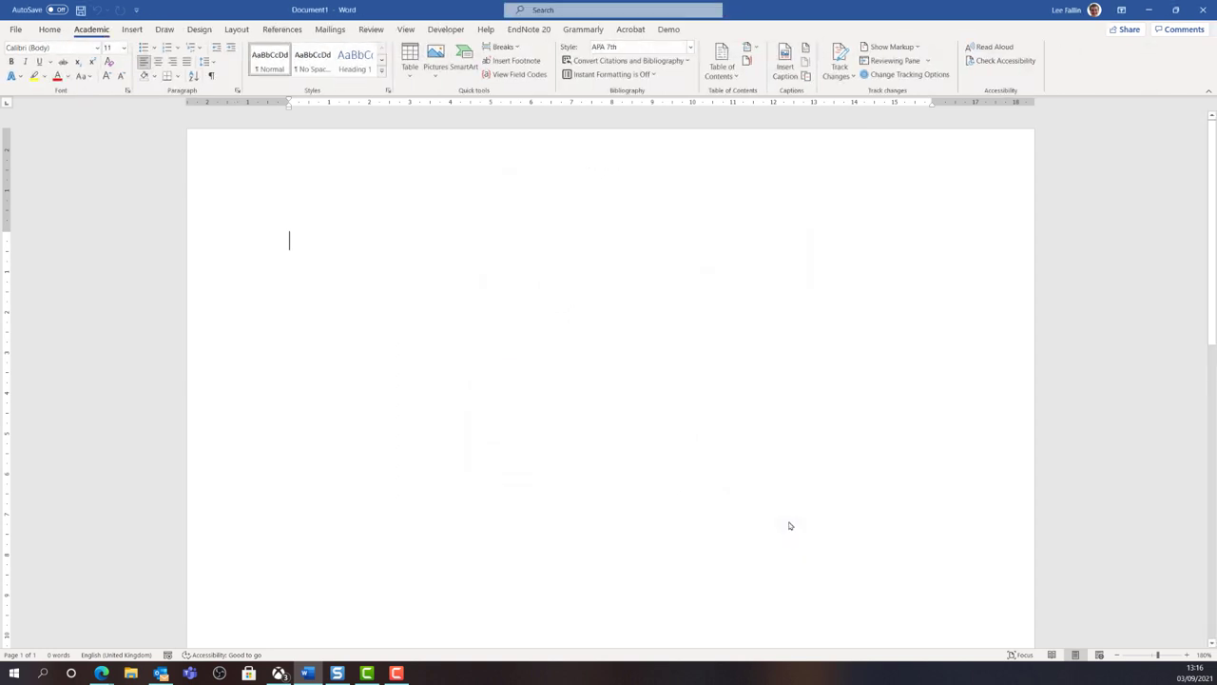
pyautogui.click(669, 30)
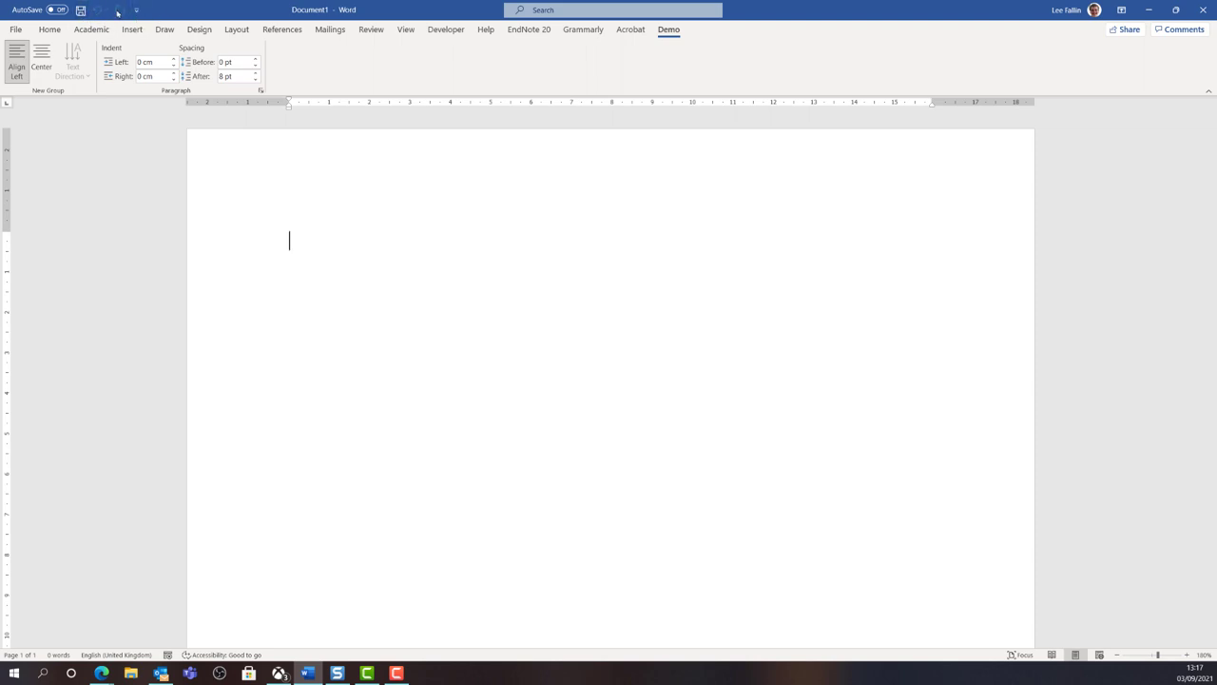
# Add the Insert Comment command to the Quick Access Toolbar for all documents
pyautogui.click(16, 29)
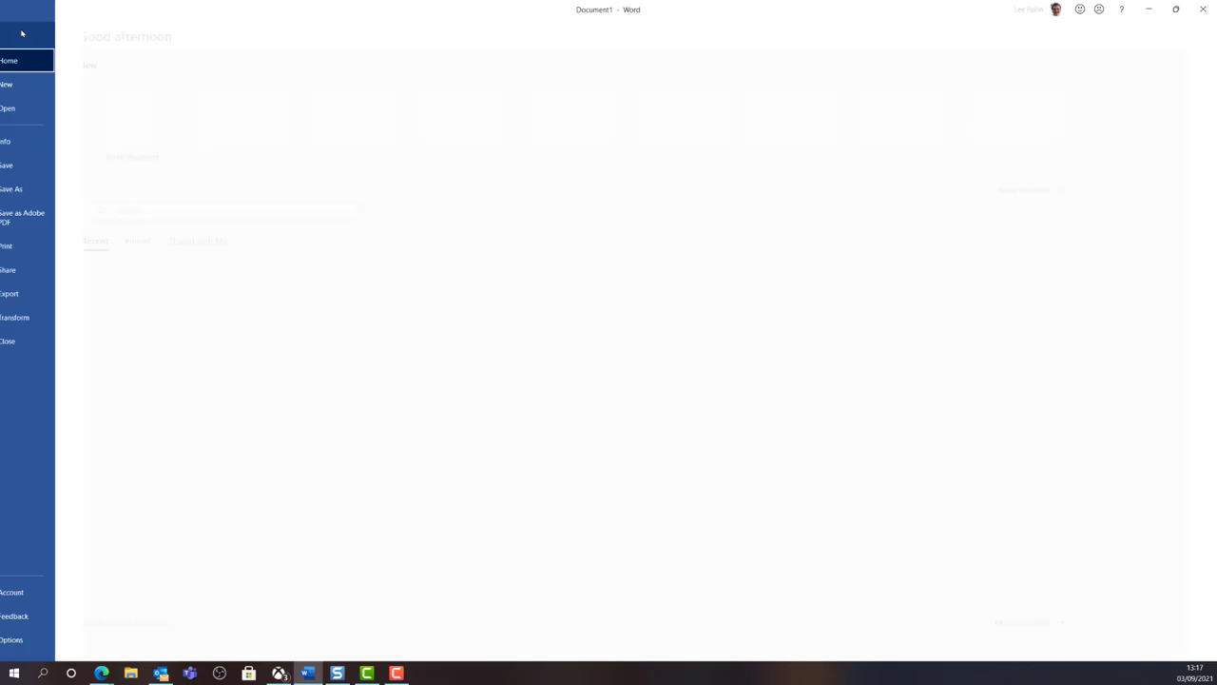
pyautogui.click(37, 639)
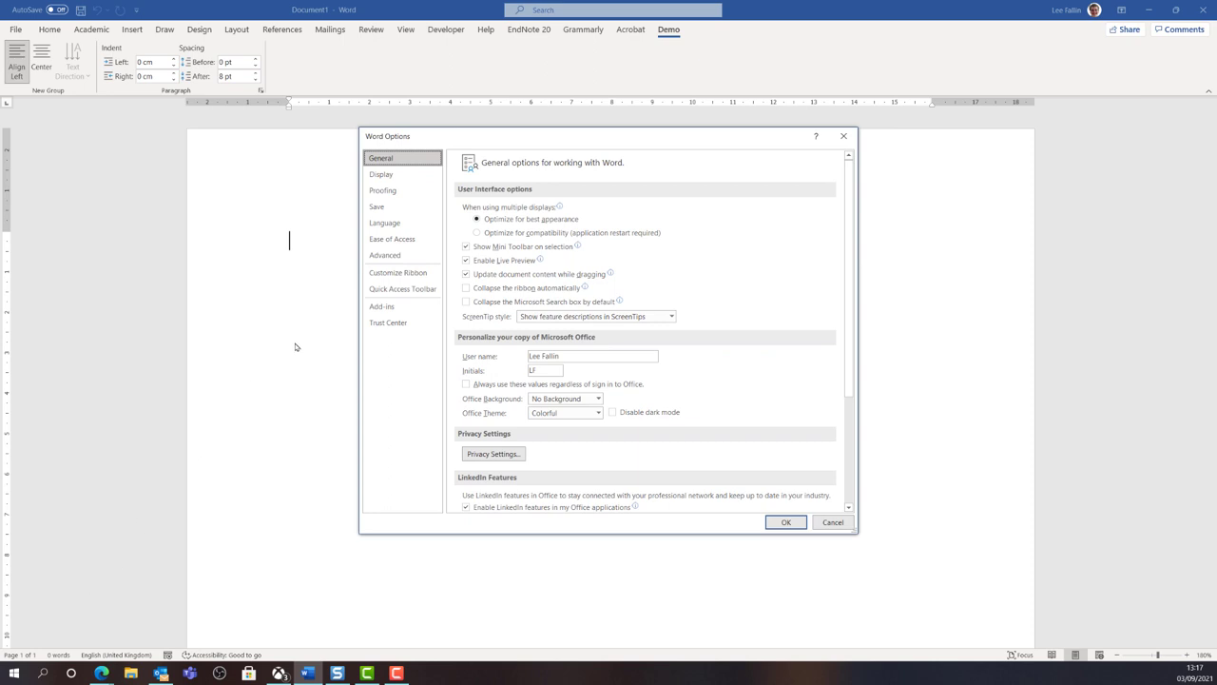
pyautogui.click(377, 295)
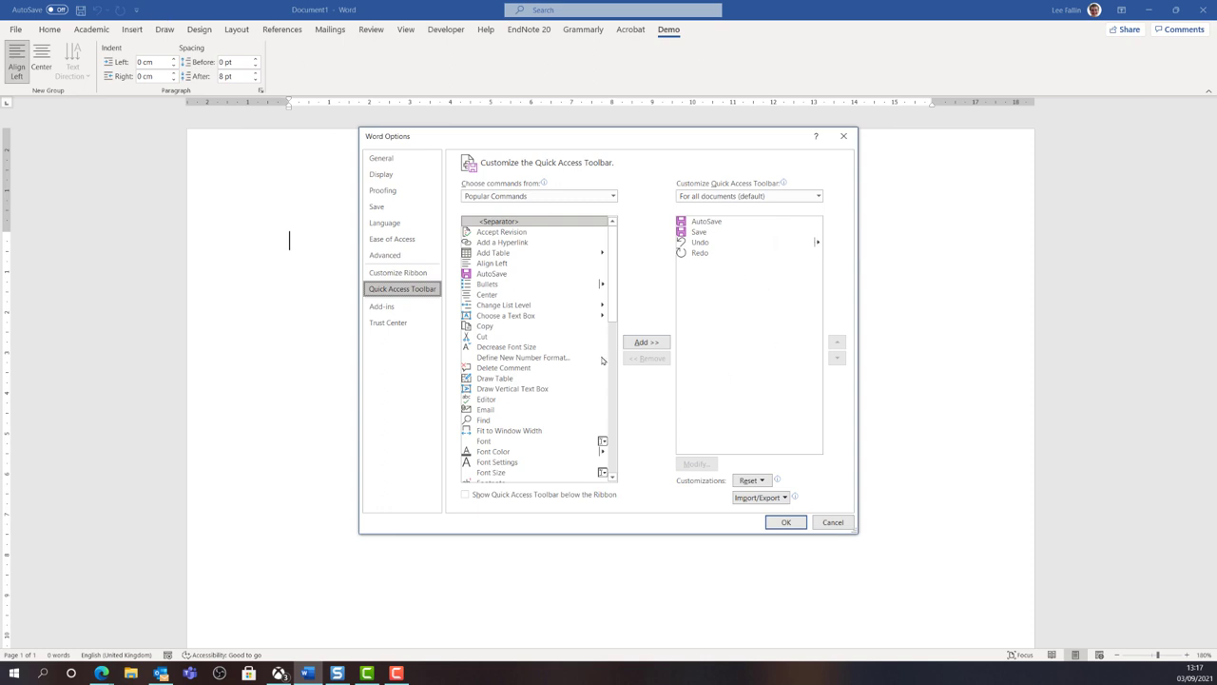
pyautogui.scroll(-5, 613, 357)
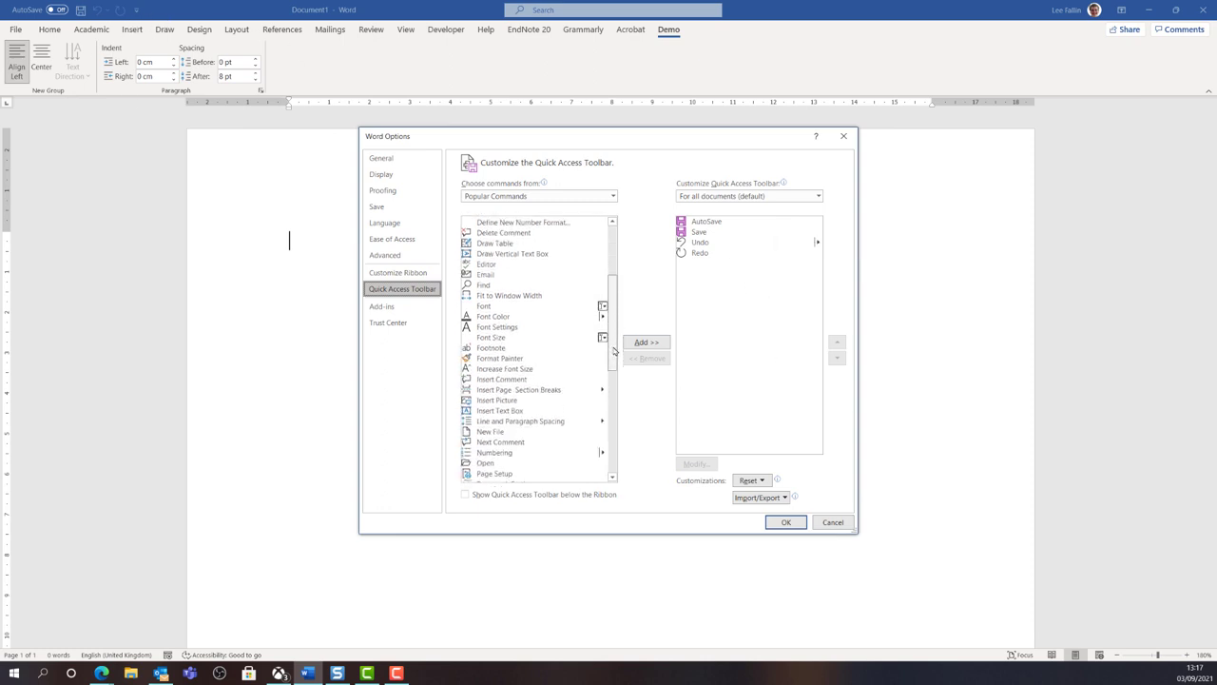
pyautogui.click(518, 354)
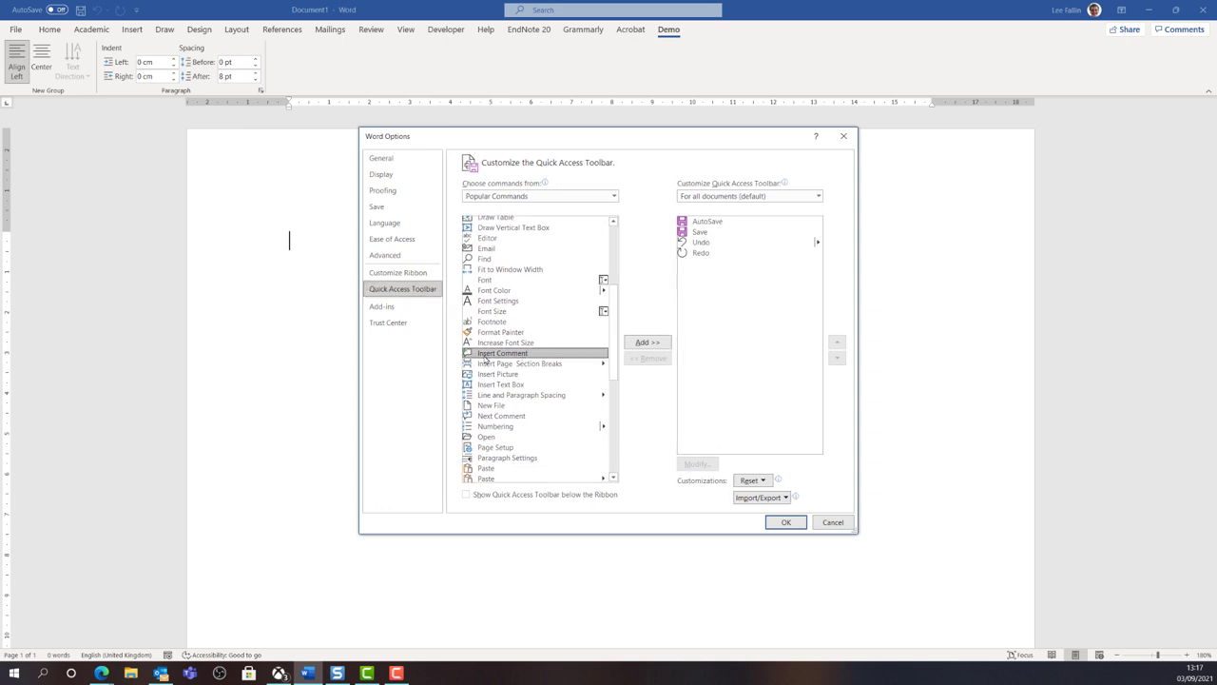
pyautogui.click(647, 342)
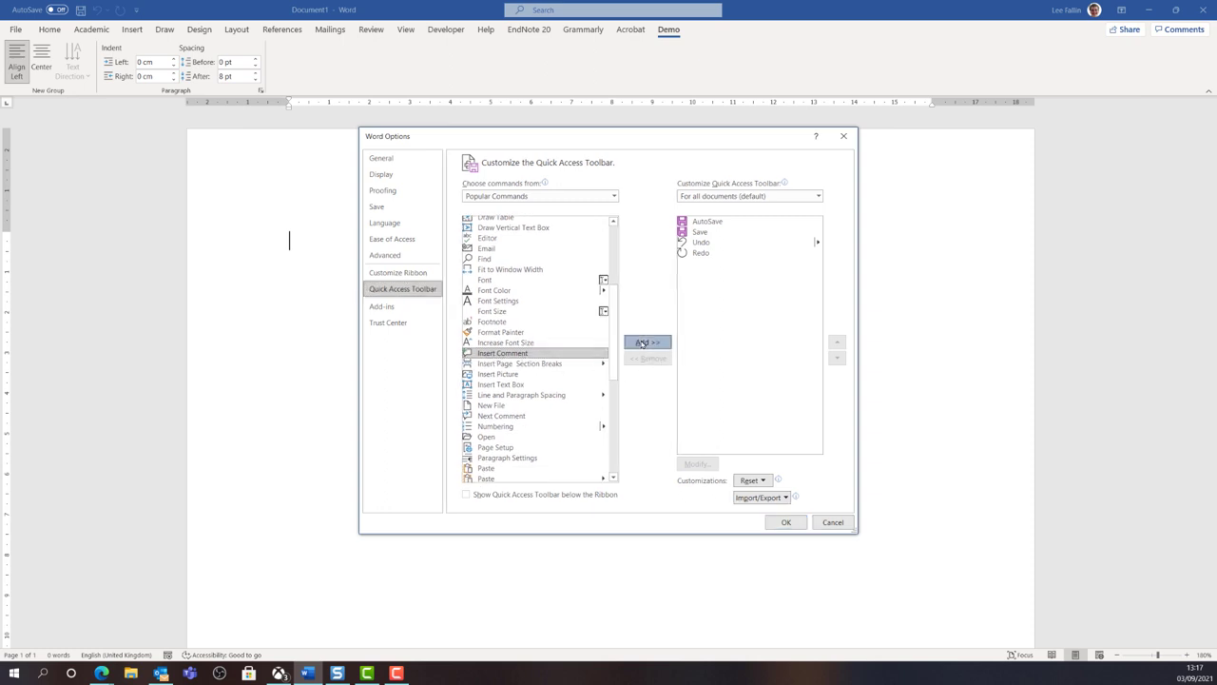
pyautogui.click(786, 522)
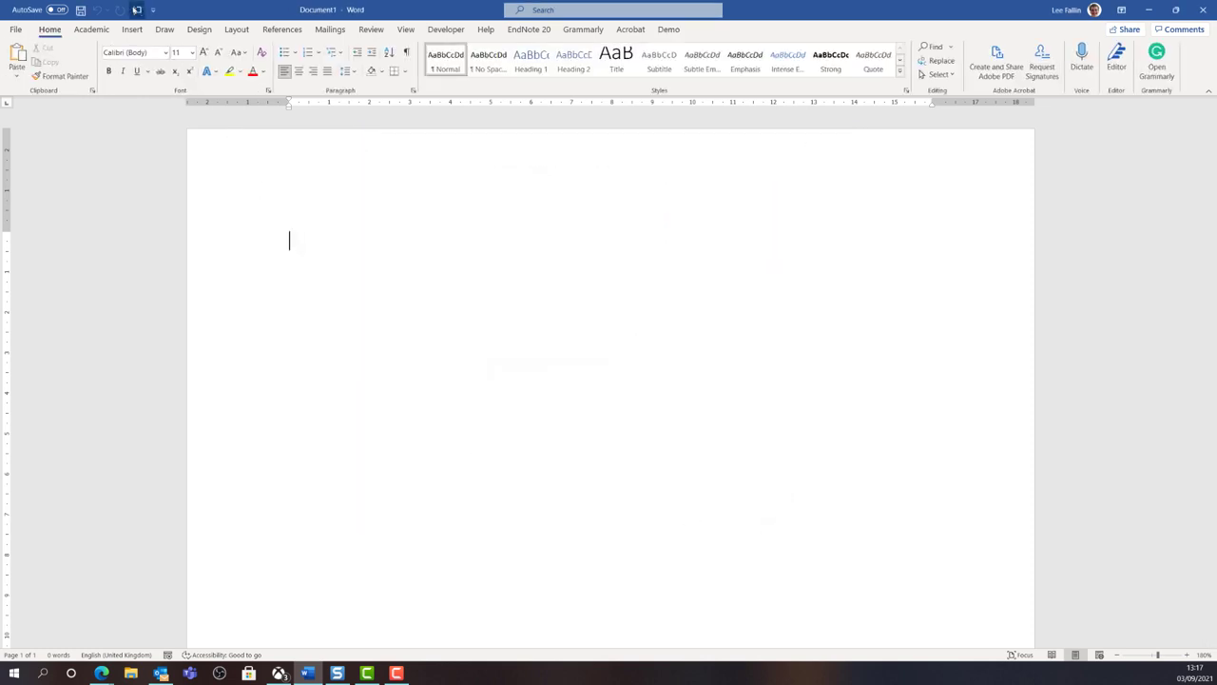
pyautogui.click(164, 28)
pyautogui.click(199, 28)
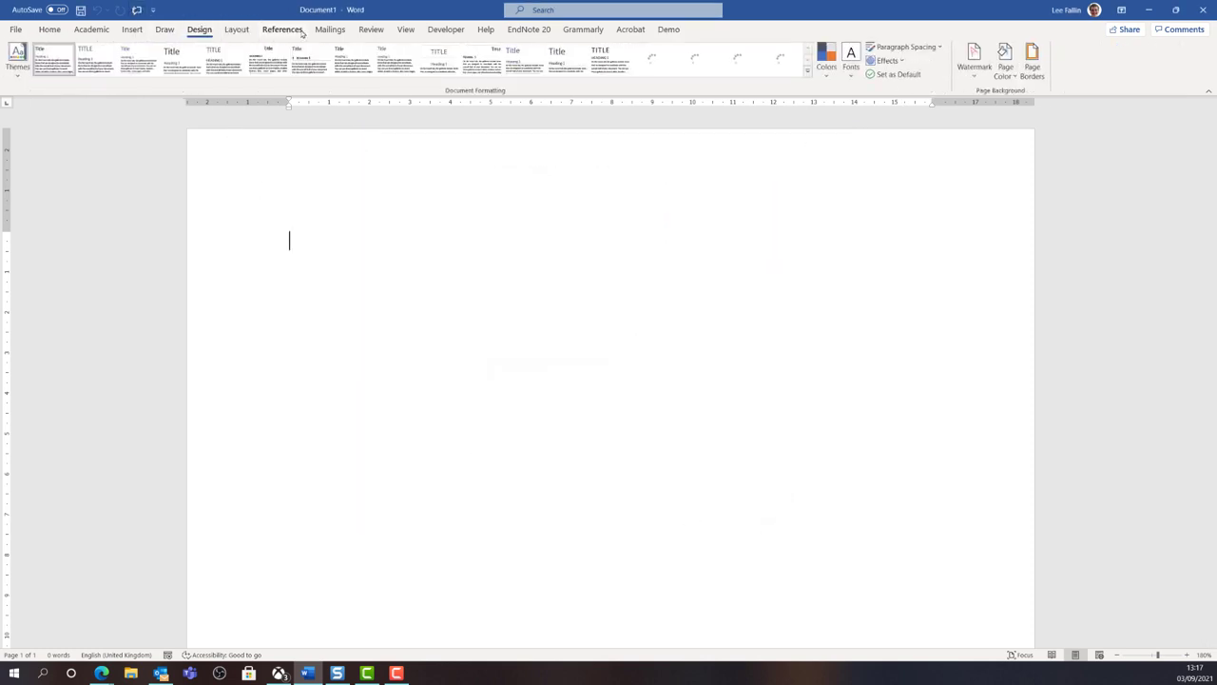
pyautogui.click(331, 28)
pyautogui.scroll(7, 399, 57)
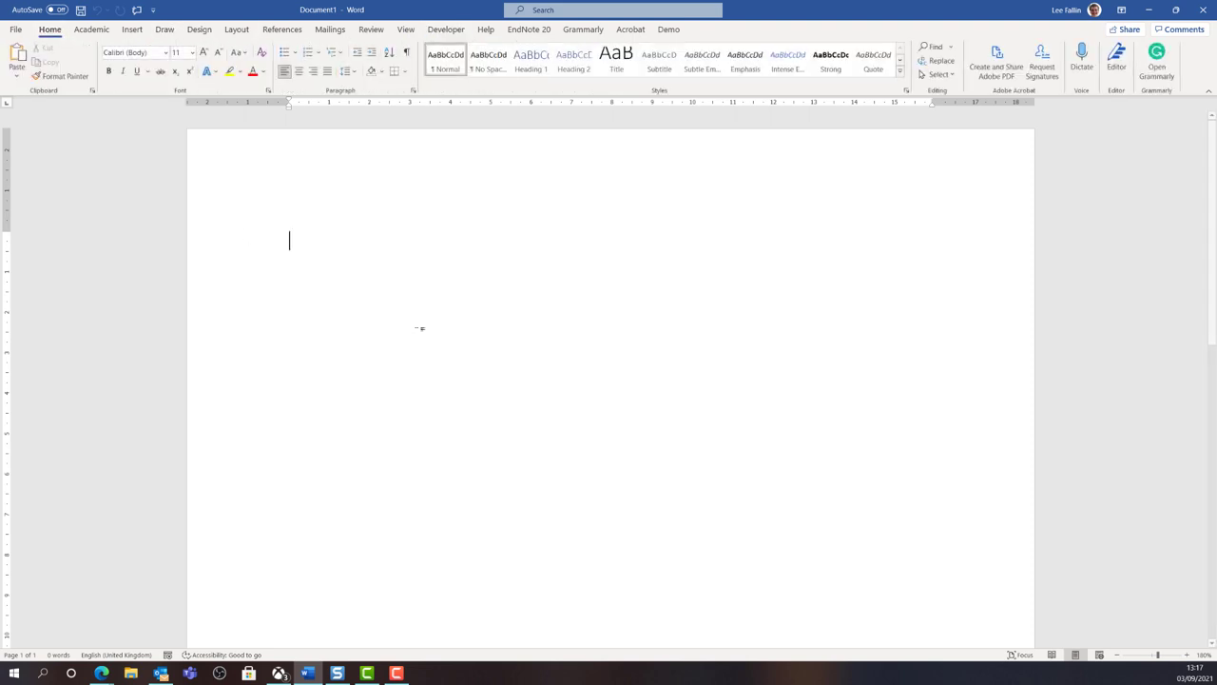
pyautogui.click(100, 32)
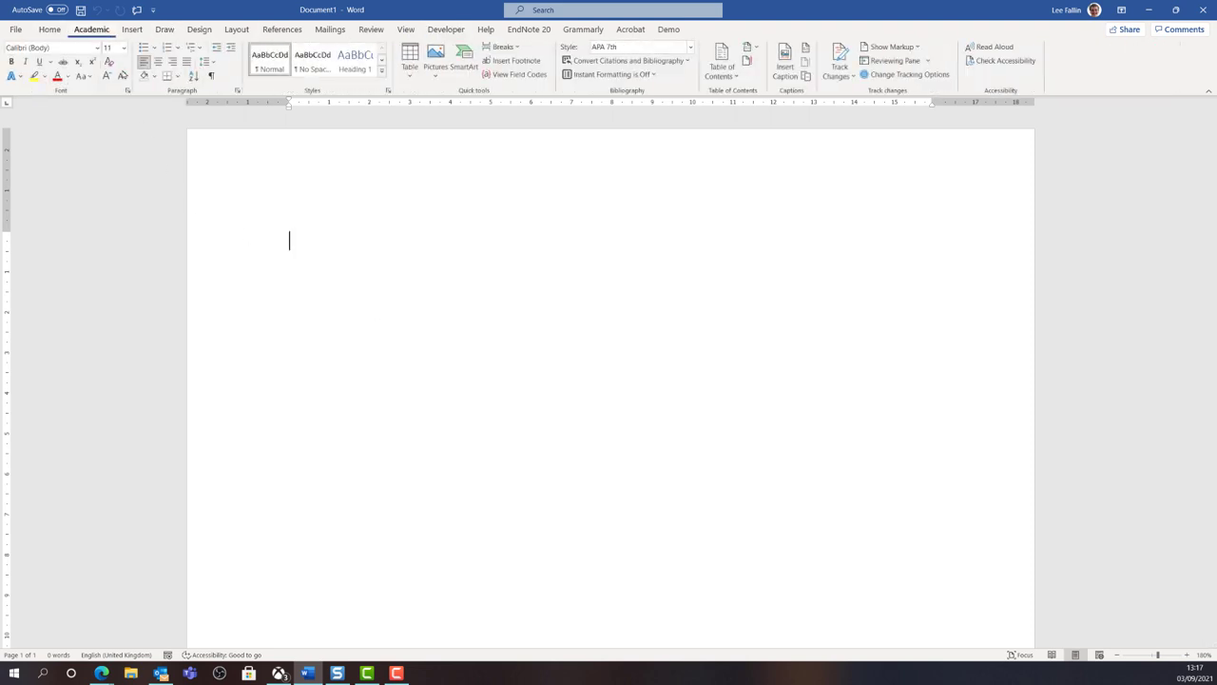